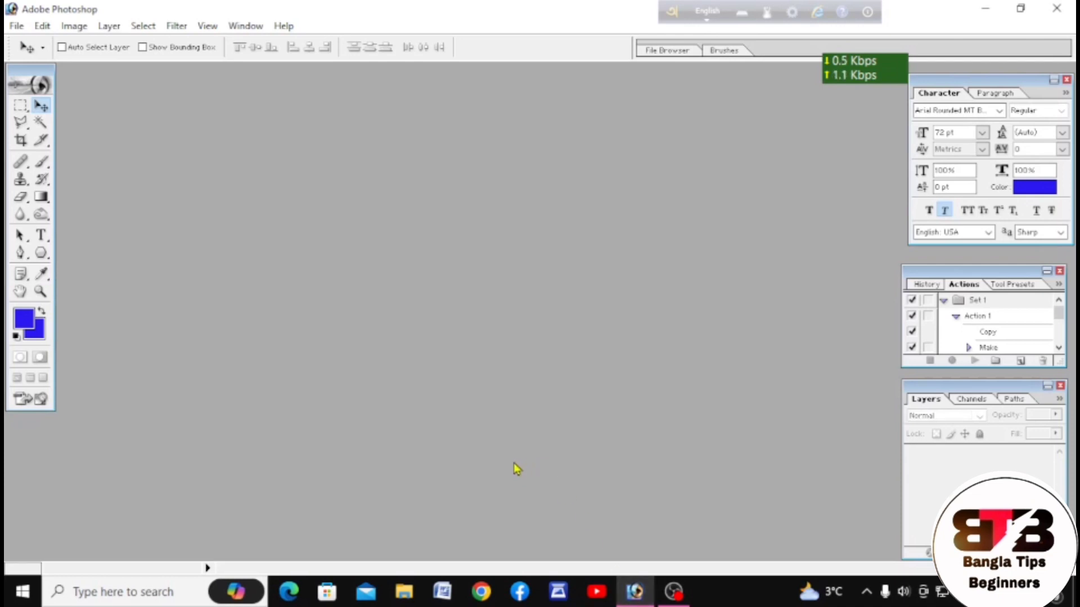
# - Check the file properties of the WhatsApp Image 2024-02-12 photo in the Pictures folder
pyautogui.doubleClick(210, 189)
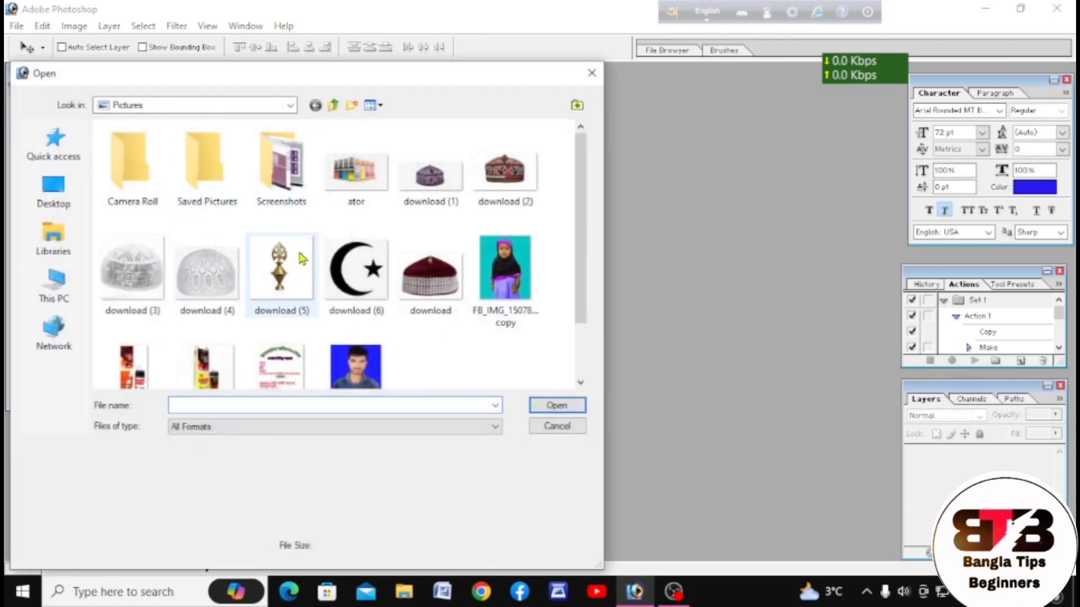
pyautogui.scroll(-1, 305, 269)
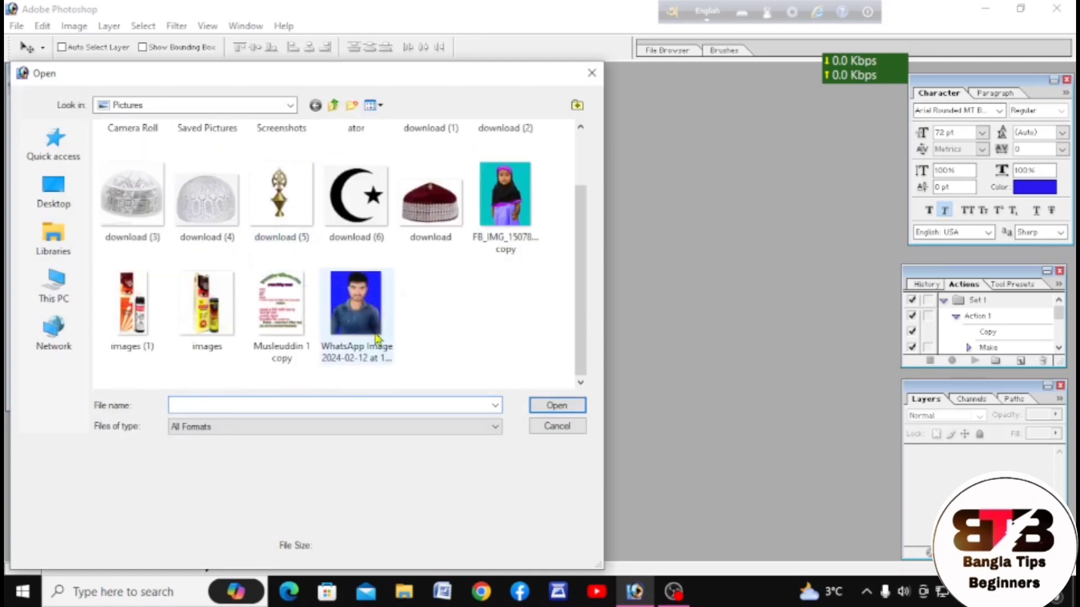
pyautogui.click(354, 304)
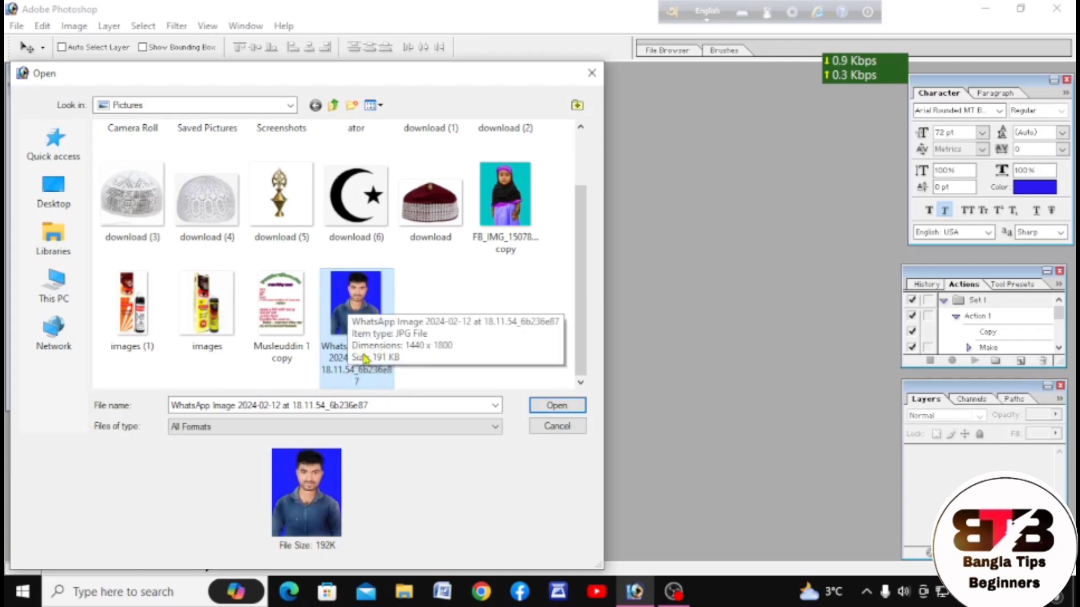
pyautogui.rightClick(354, 298)
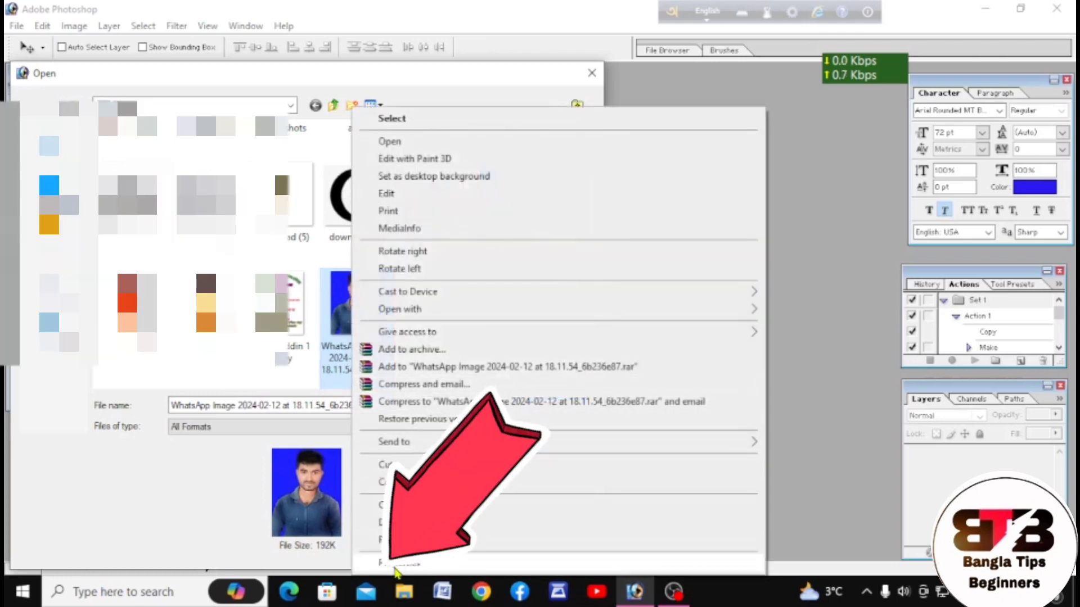
pyautogui.click(399, 562)
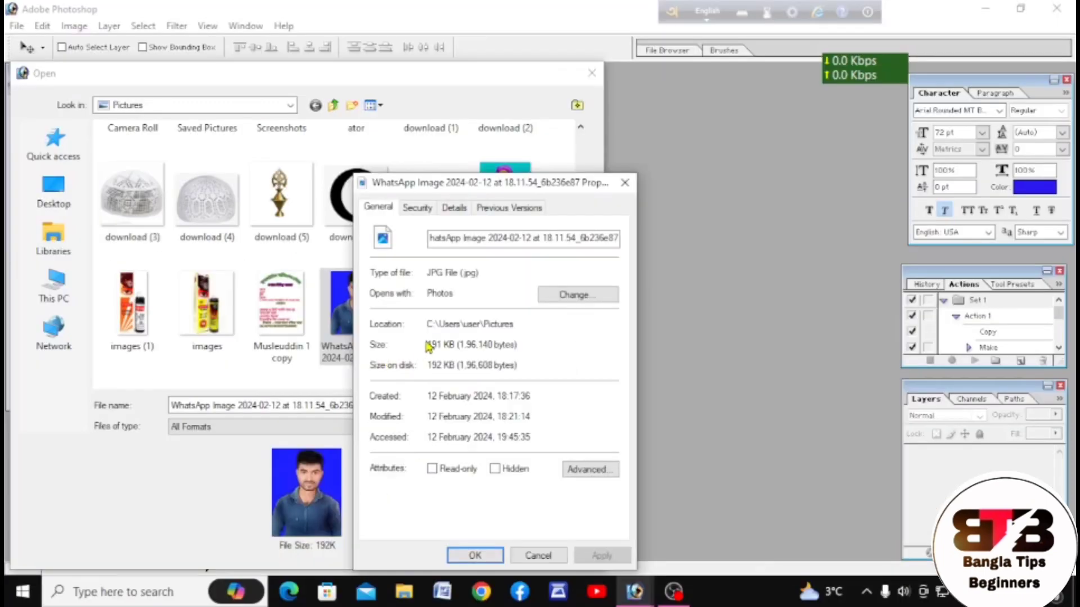
pyautogui.moveTo(428, 344)
pyautogui.mouseDown()
pyautogui.moveTo(443, 339)
pyautogui.moveTo(458, 375)
pyautogui.moveTo(443, 348)
pyautogui.mouseUp()
pyautogui.click(543, 556)
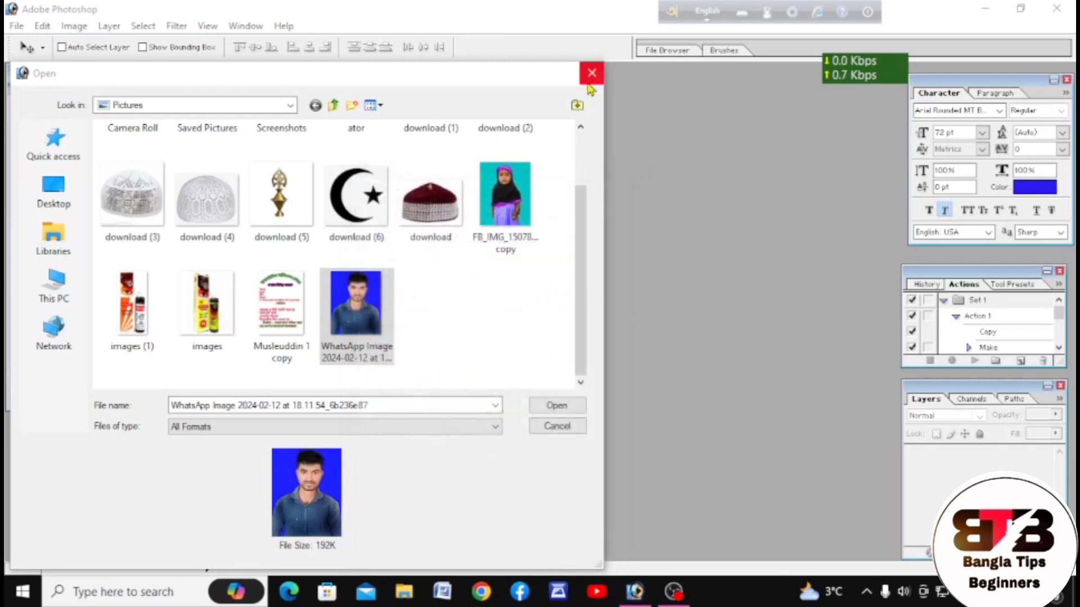
# - Open the selected WhatsApp Image photo and move its document window toward the middle of the workspace
pyautogui.click(570, 410)
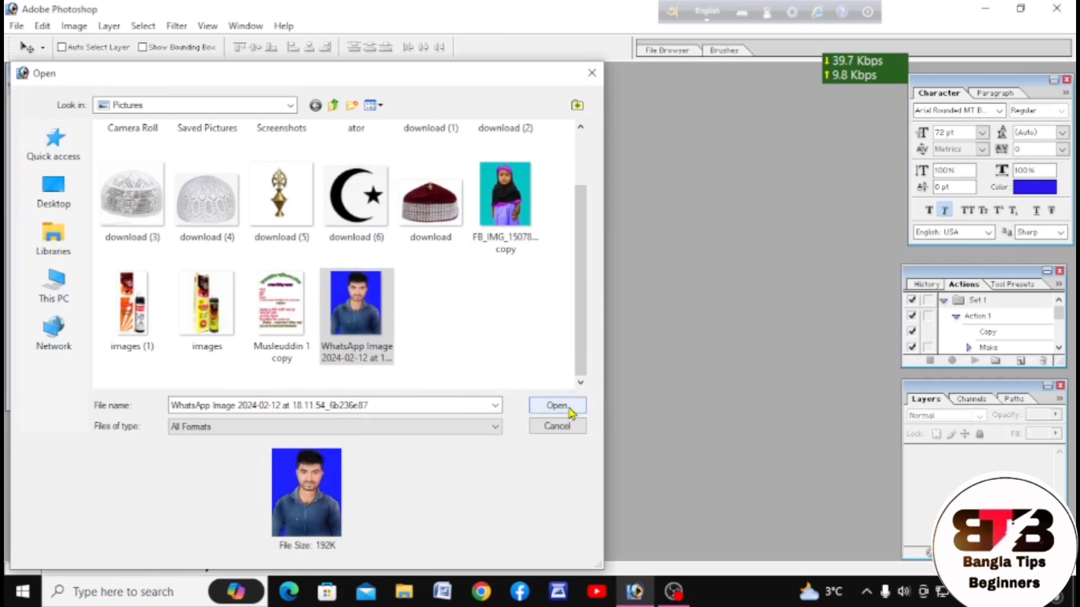
pyautogui.click(565, 407)
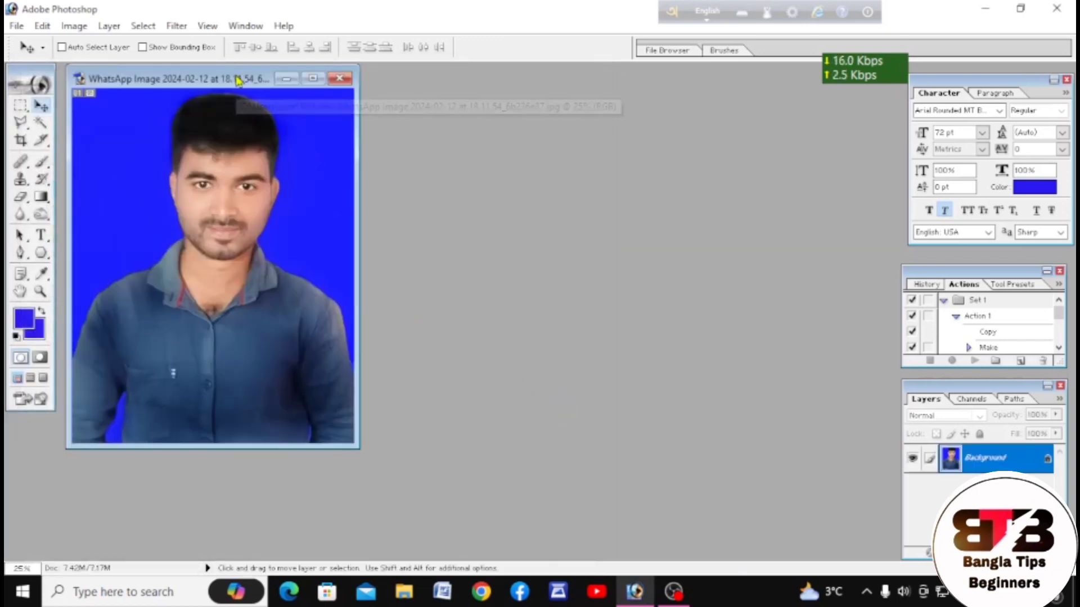
pyautogui.moveTo(238, 80); pyautogui.dragTo(369, 105)
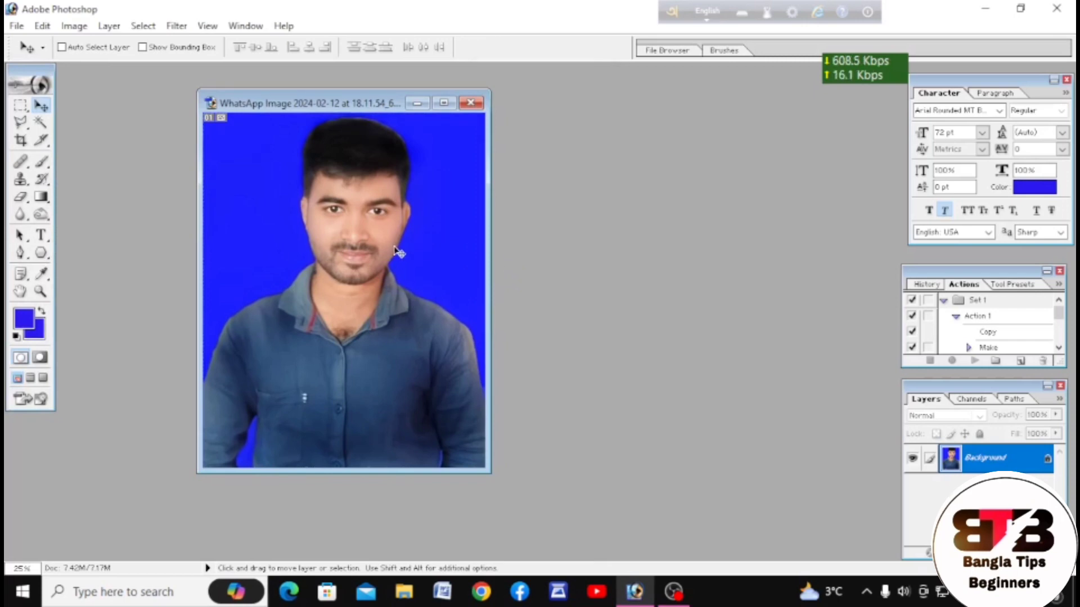
# - Bring the photo into Save For Web with the whole image in the preview and choose JPEG as the file format
pyautogui.click(18, 26)
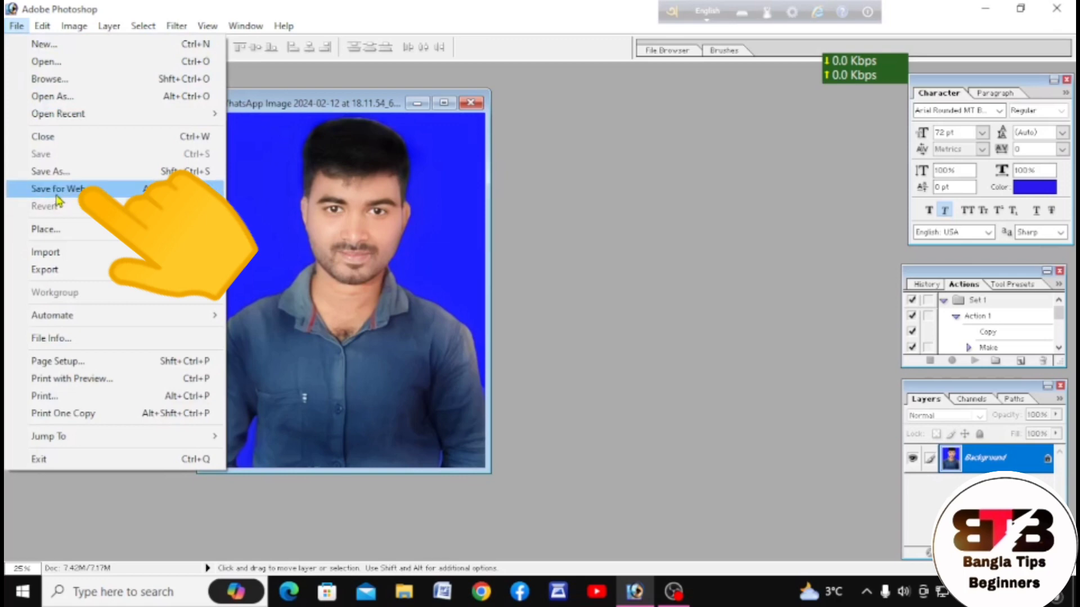
pyautogui.click(56, 191)
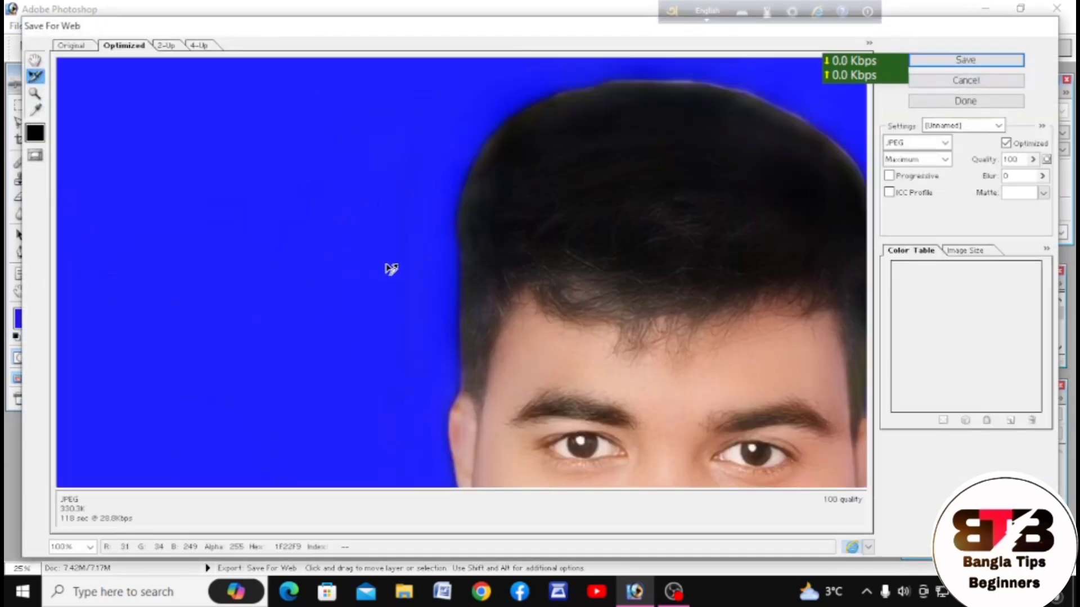
pyautogui.press('alt')
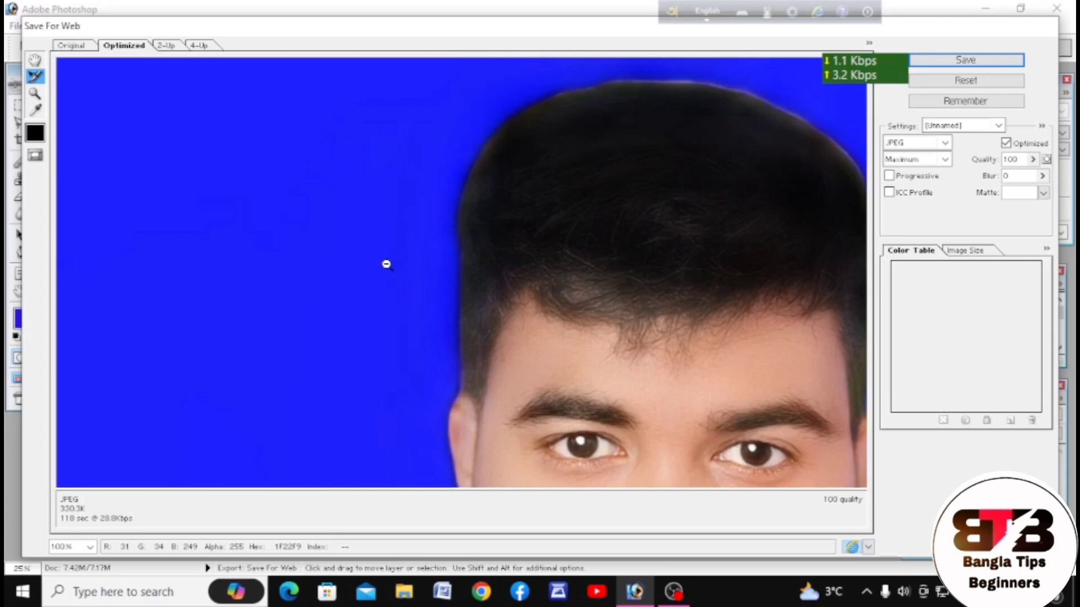
pyautogui.keyDown('alt'); pyautogui.click(386, 265); pyautogui.keyUp('alt')
pyautogui.keyDown('alt'); pyautogui.click(386, 264); pyautogui.keyUp('alt')
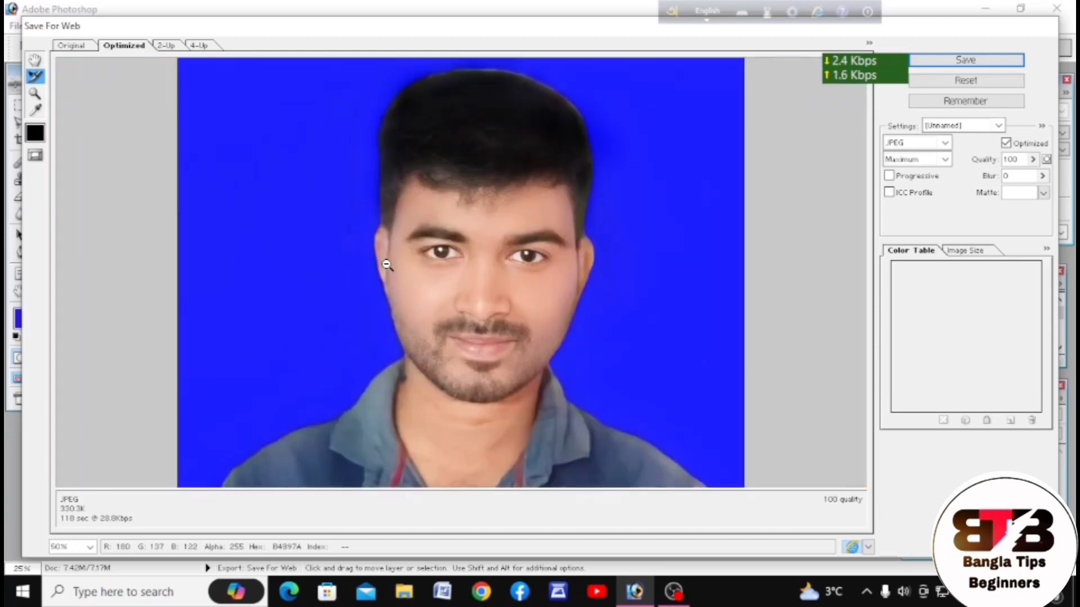
pyautogui.keyDown('alt'); pyautogui.click(386, 264); pyautogui.keyUp('alt')
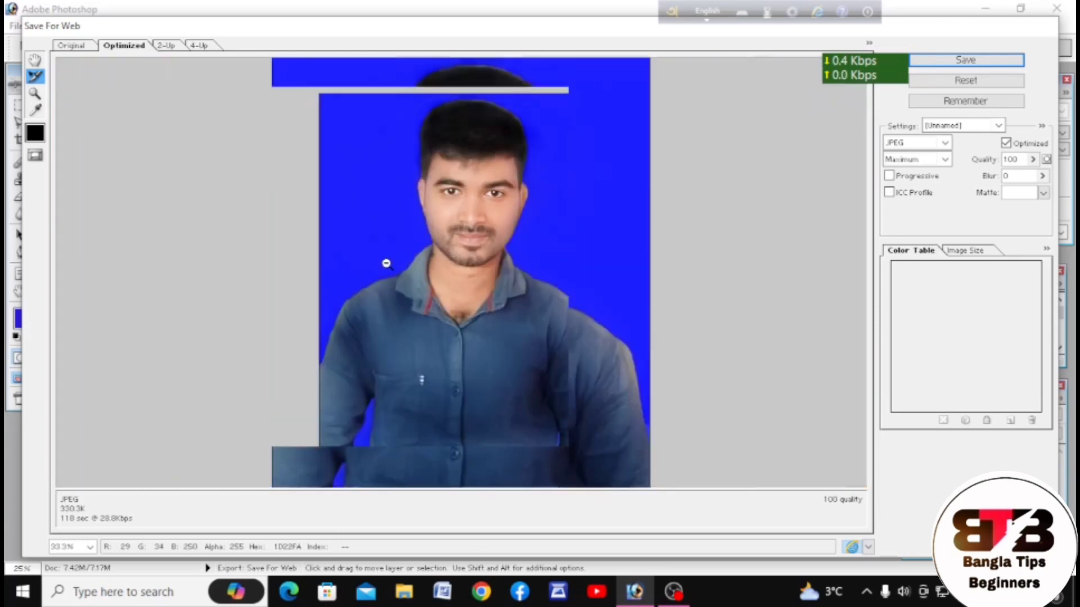
pyautogui.keyDown('alt'); pyautogui.click(386, 265); pyautogui.keyUp('alt')
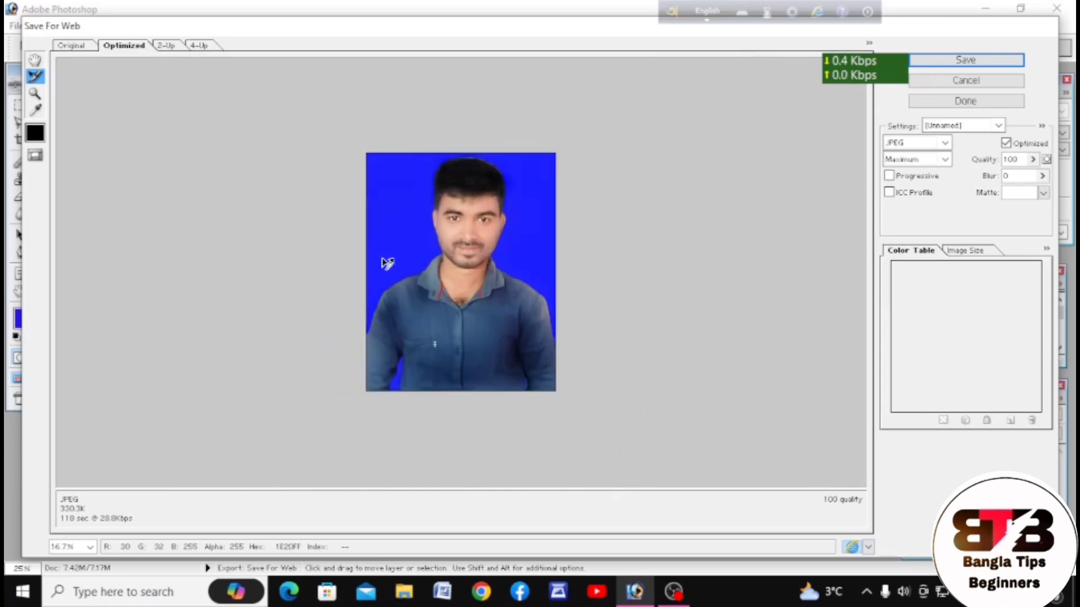
pyautogui.click(908, 145)
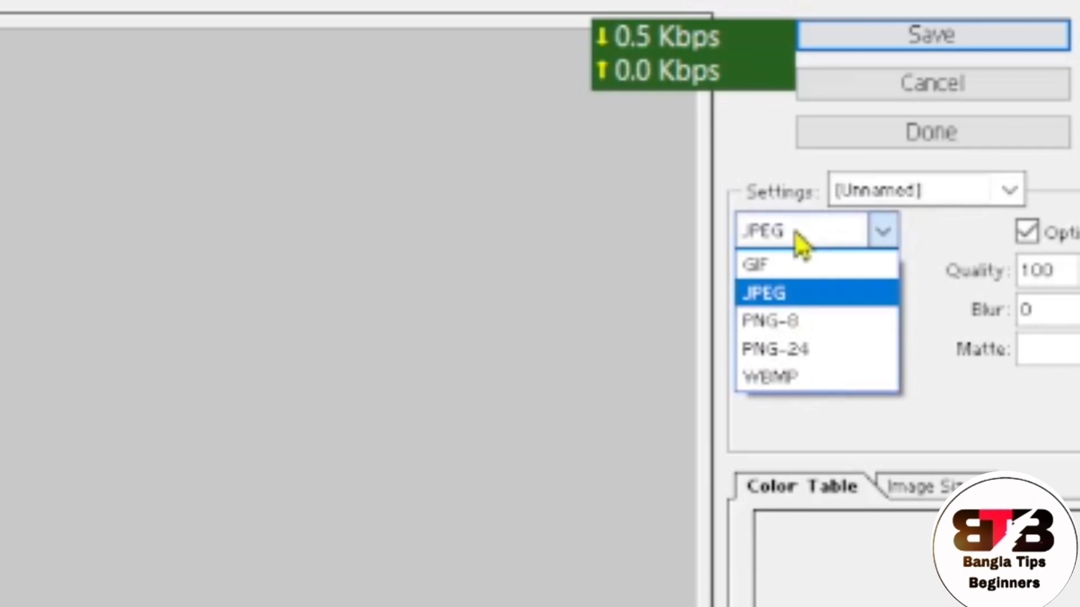
pyautogui.click(799, 299)
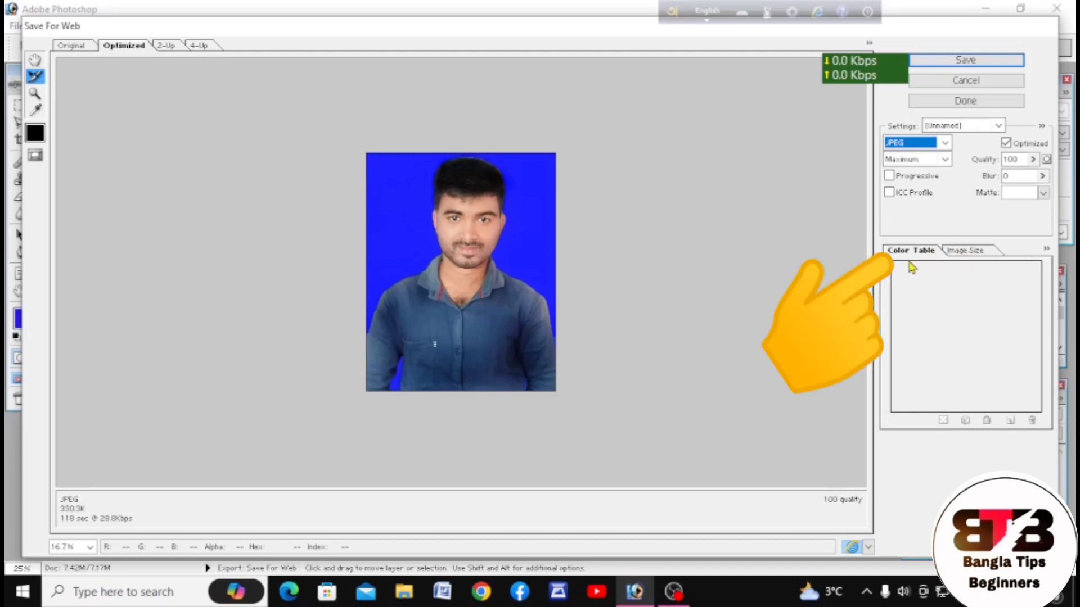
# - Resize the export image to a width of 500 pixels with proportions constrained
pyautogui.click(971, 255)
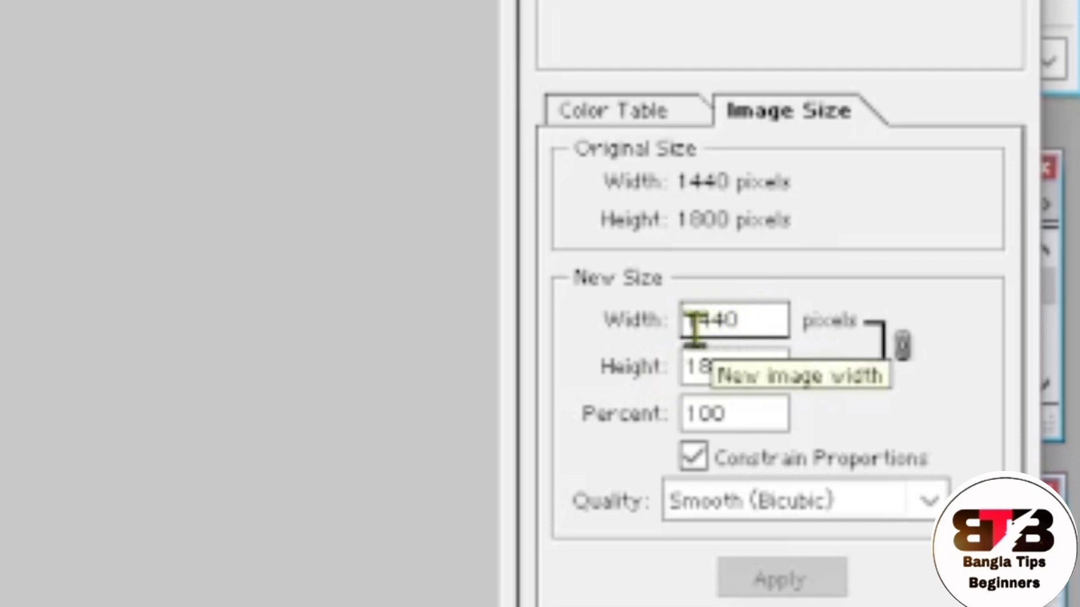
pyautogui.click(748, 331)
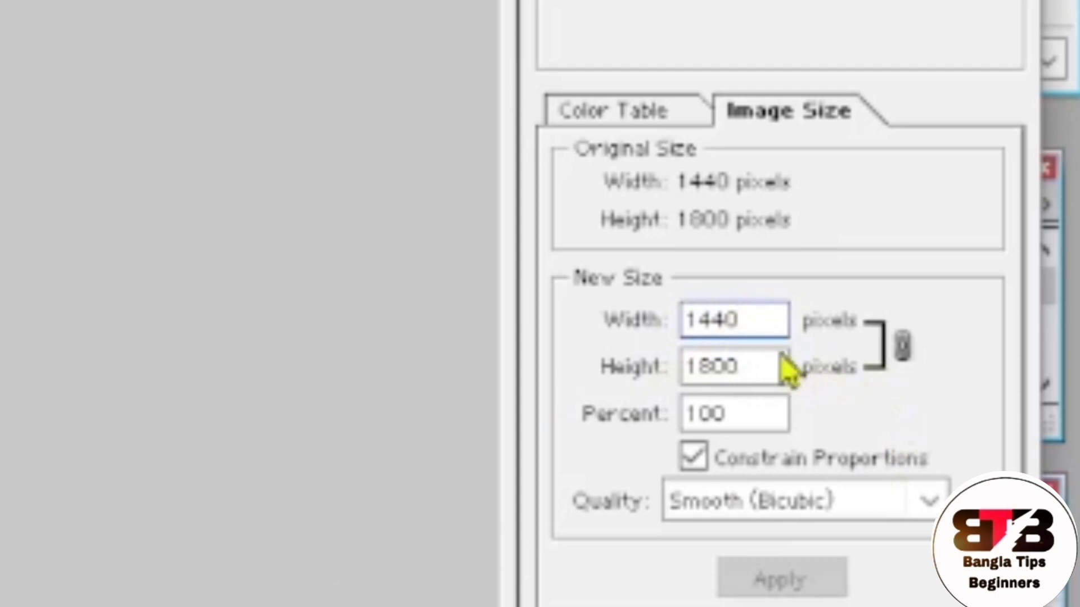
pyautogui.press('BackSpace')
pyautogui.press('BackSpace')
pyautogui.press('BackSpace')
pyautogui.press('BackSpace')
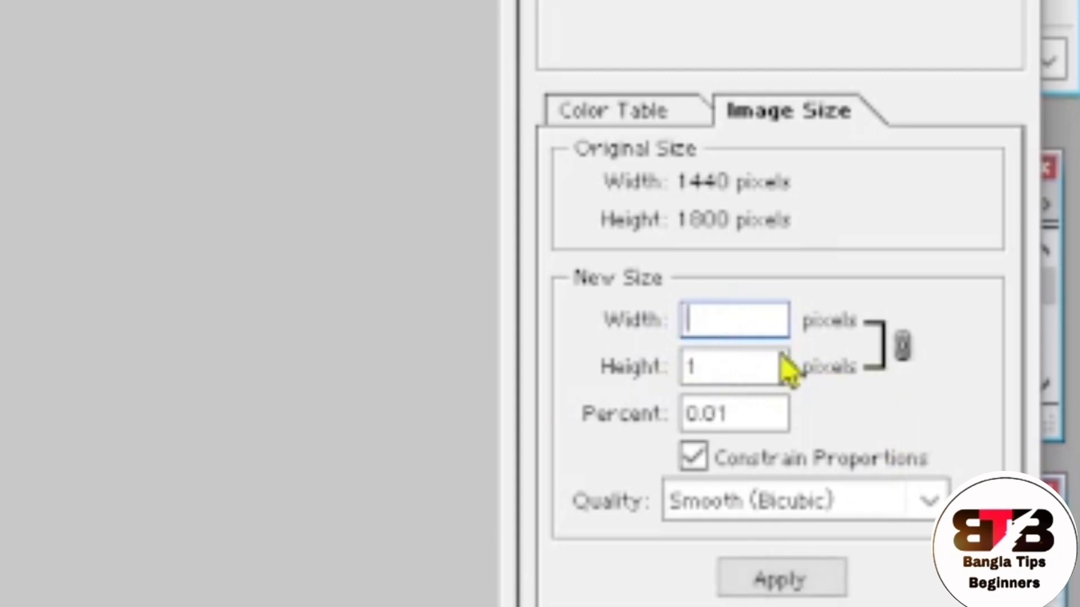
pyautogui.write('500')
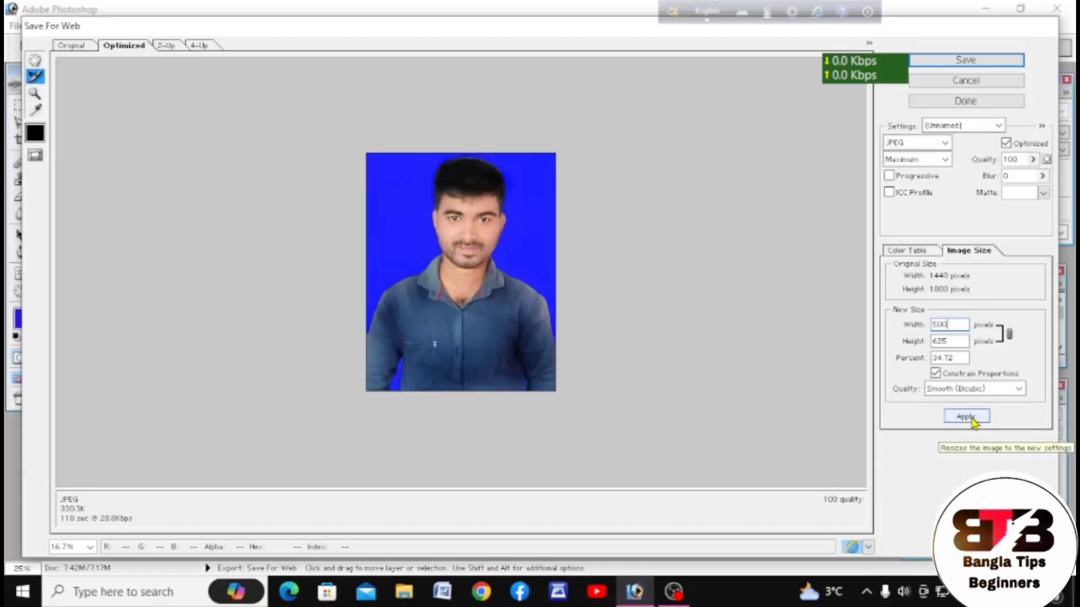
pyautogui.click(972, 419)
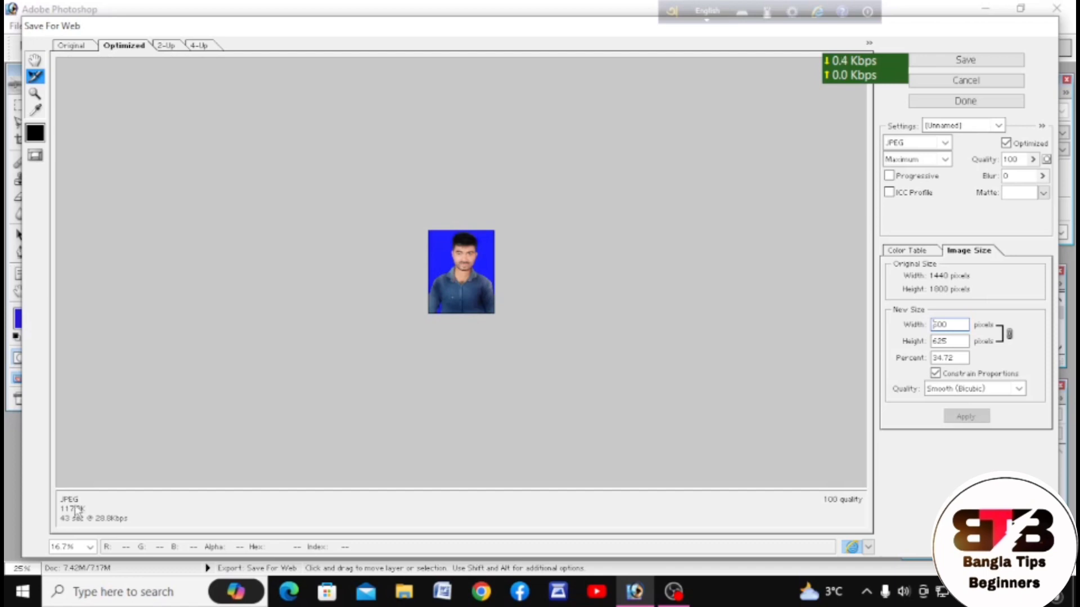
# - Reduce the export image's width to 300 pixels and apply the new size
pyautogui.click(953, 326)
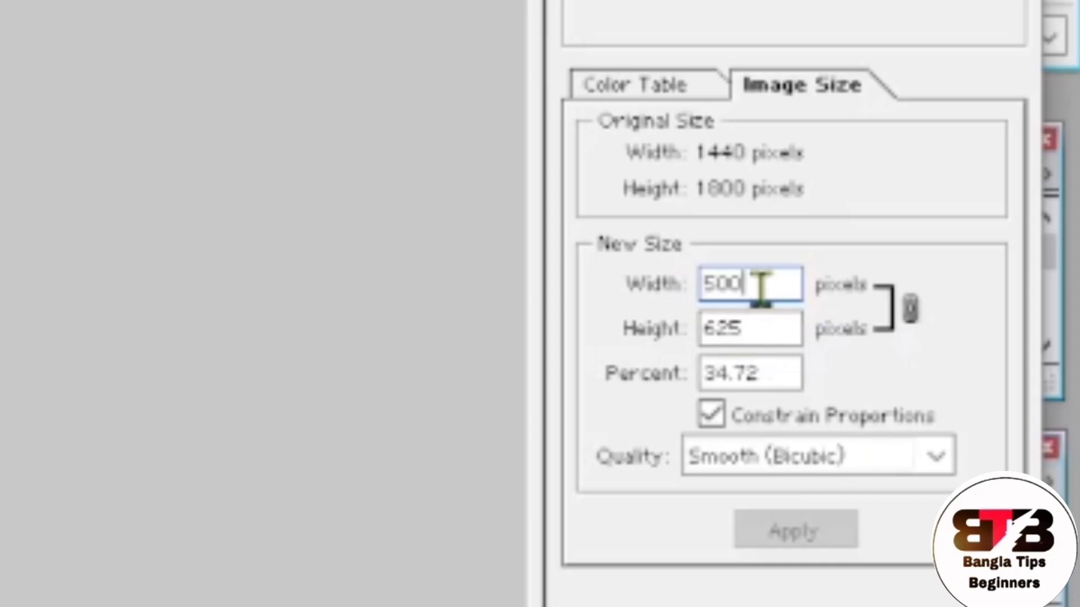
pyautogui.press('BackSpace')
pyautogui.press('BackSpace')
pyautogui.press('BackSpace')
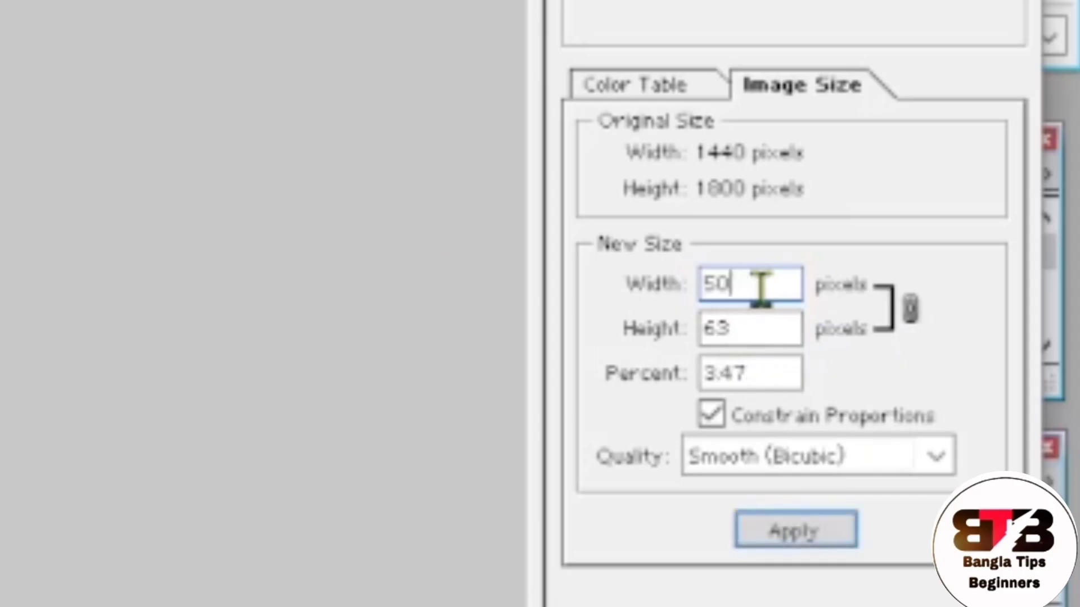
pyautogui.write('300')
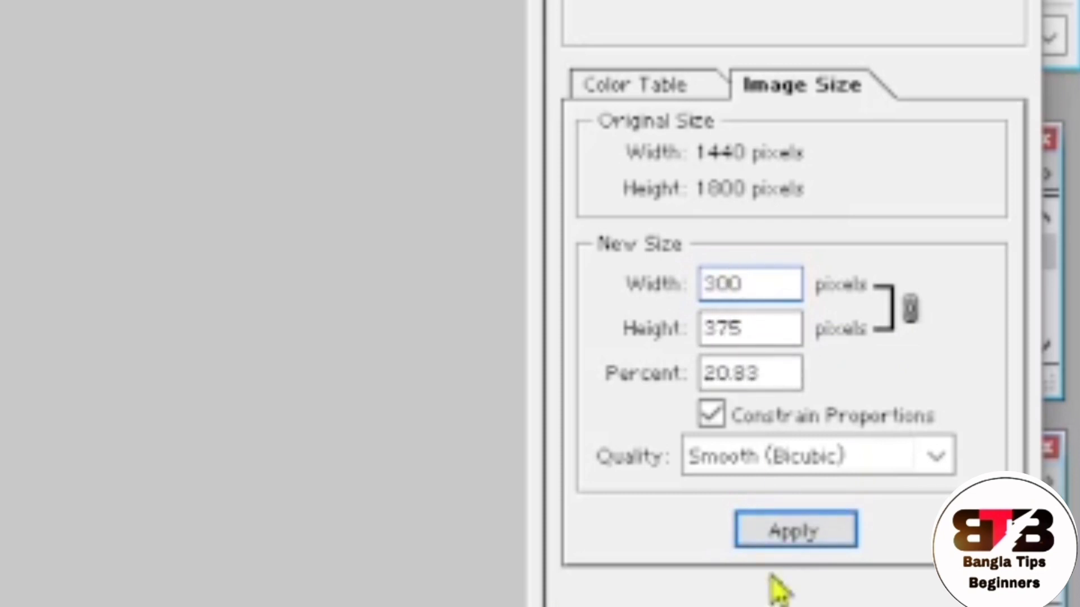
pyautogui.click(809, 540)
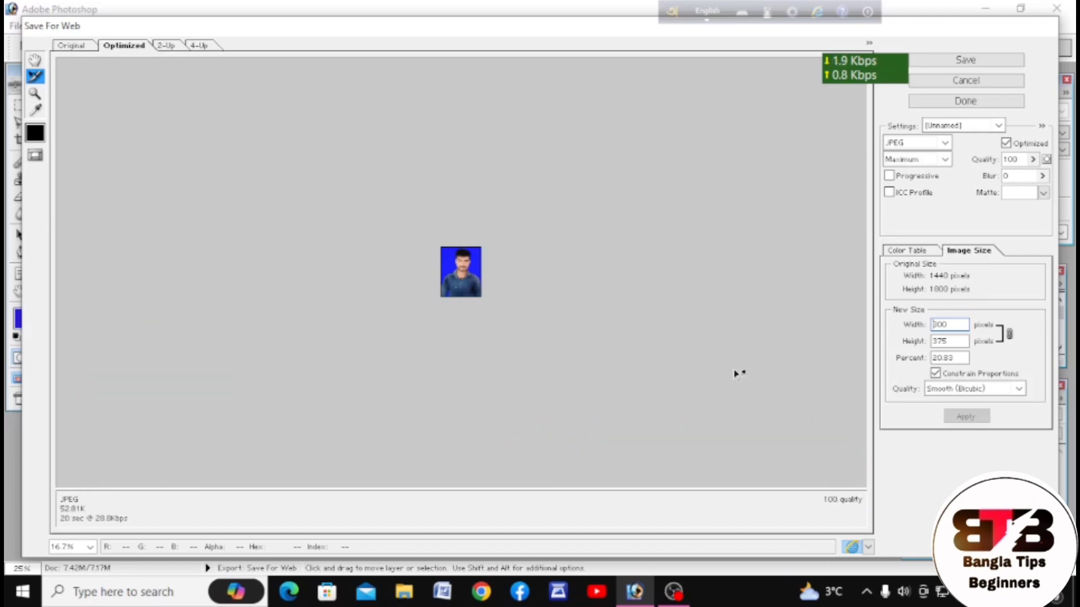
# - Reduce the export image's width to 200 pixels and apply the new size
pyautogui.press('BackSpace')
pyautogui.press('BackSpace')
pyautogui.press('BackSpace')
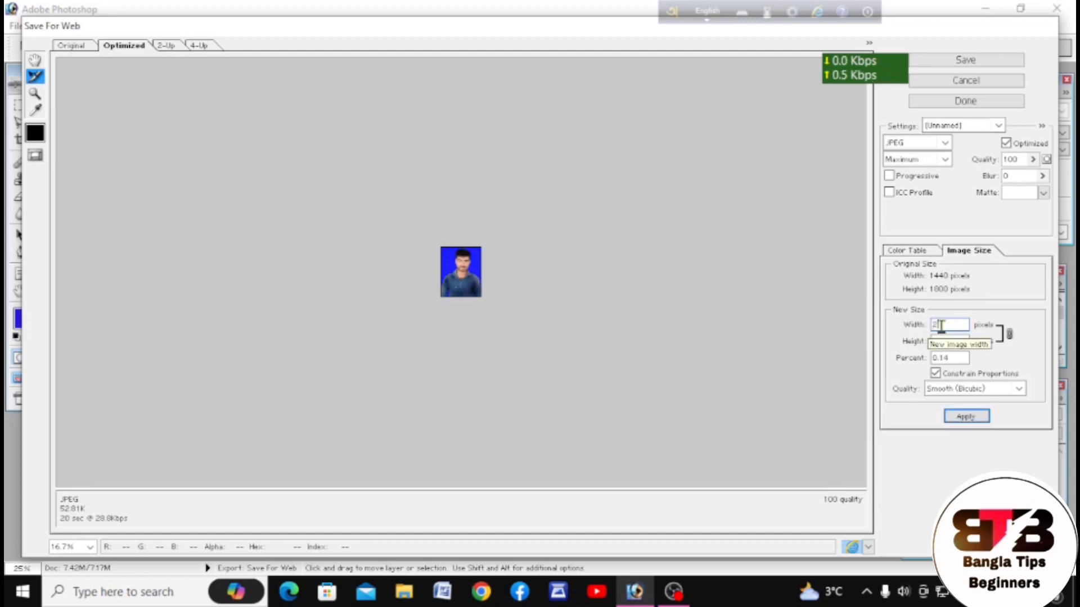
pyautogui.click(966, 416)
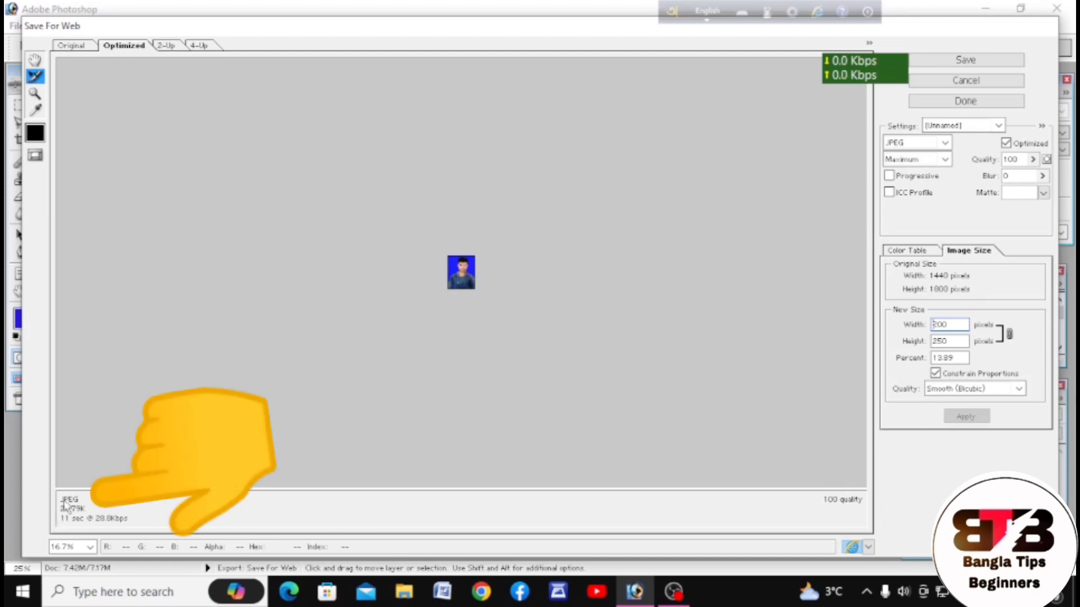
# - Set the export image's width to 206 pixels and apply the new size
pyautogui.click(954, 325)
pyautogui.press('BackSpace')
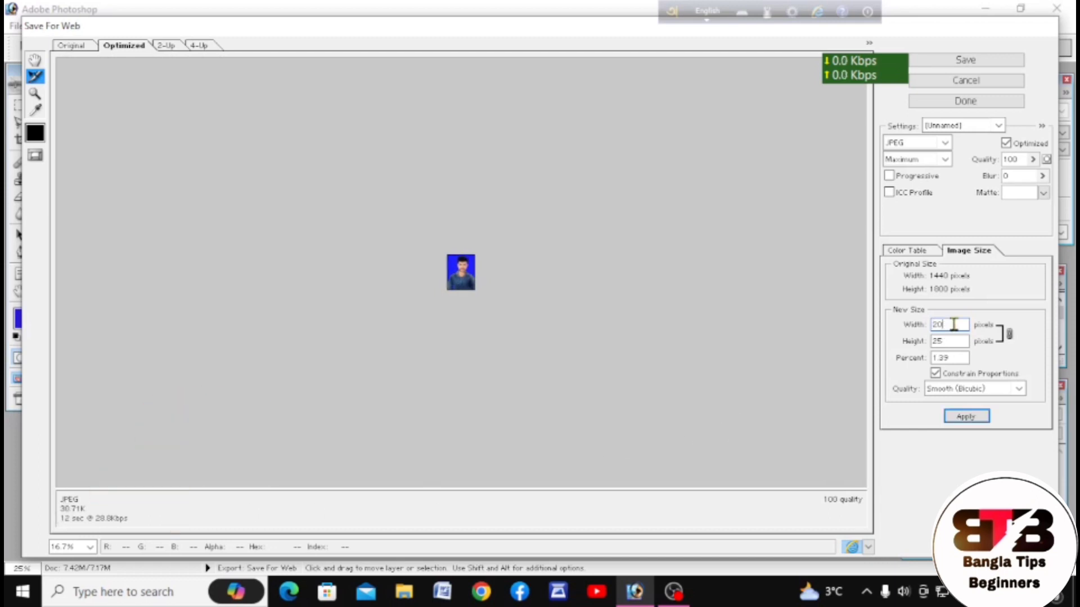
pyautogui.press('BackSpace')
pyautogui.write('6')
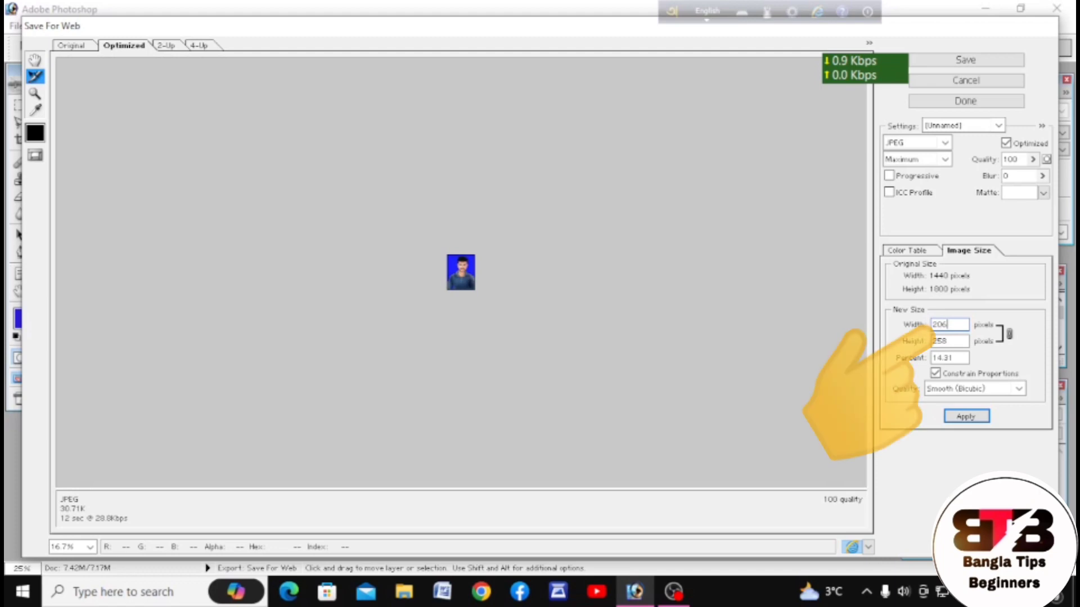
pyautogui.click(964, 417)
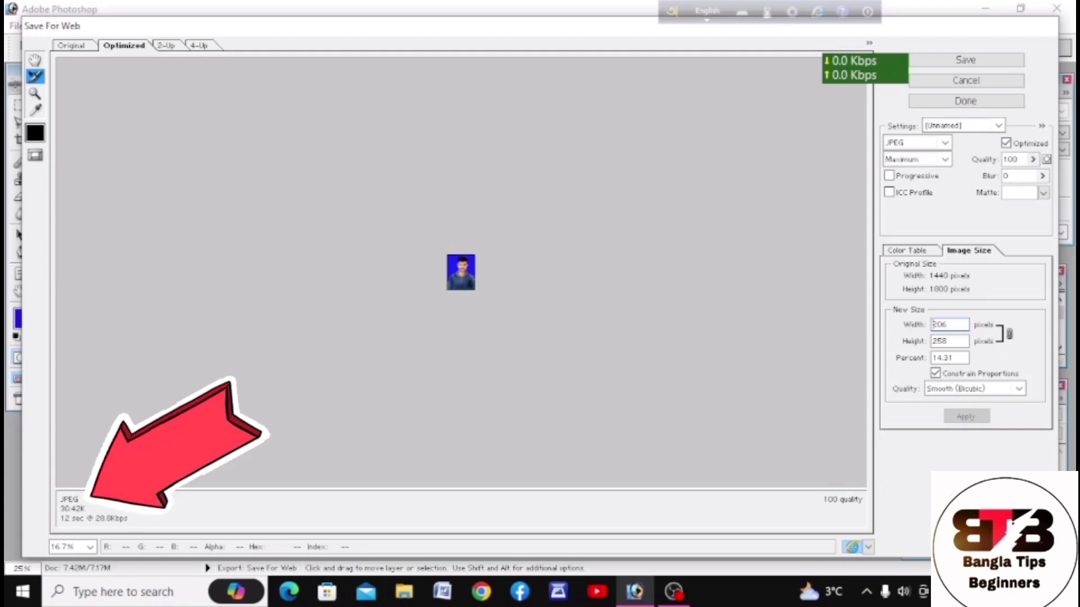
pyautogui.click(947, 326)
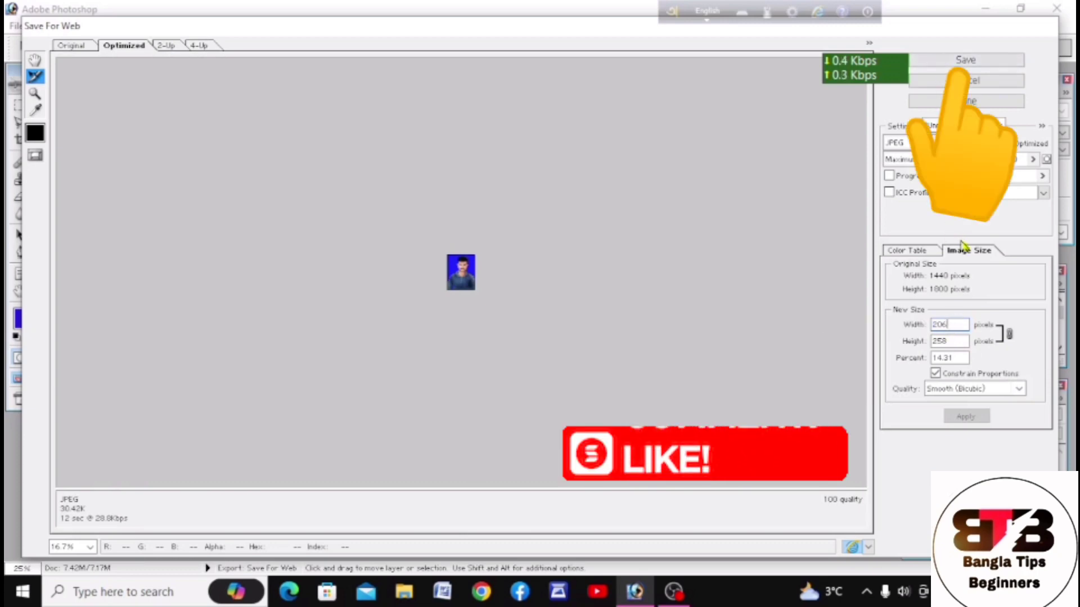
# - Save the optimized image in the Pictures folder under This PC as Images Only (*.jpg), keeping the suggested file name
pyautogui.click(963, 60)
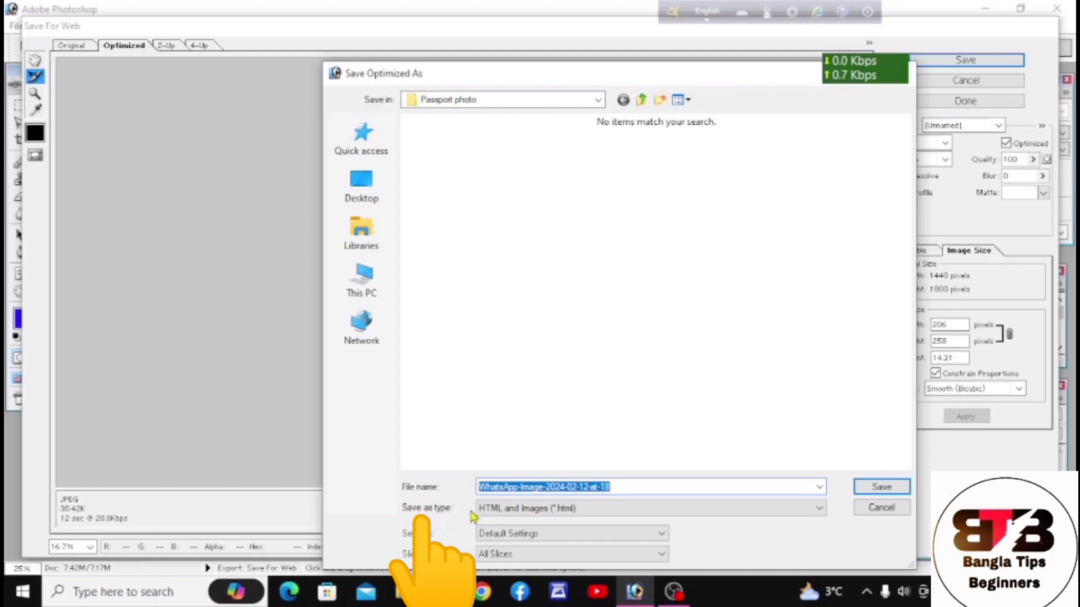
pyautogui.click(602, 509)
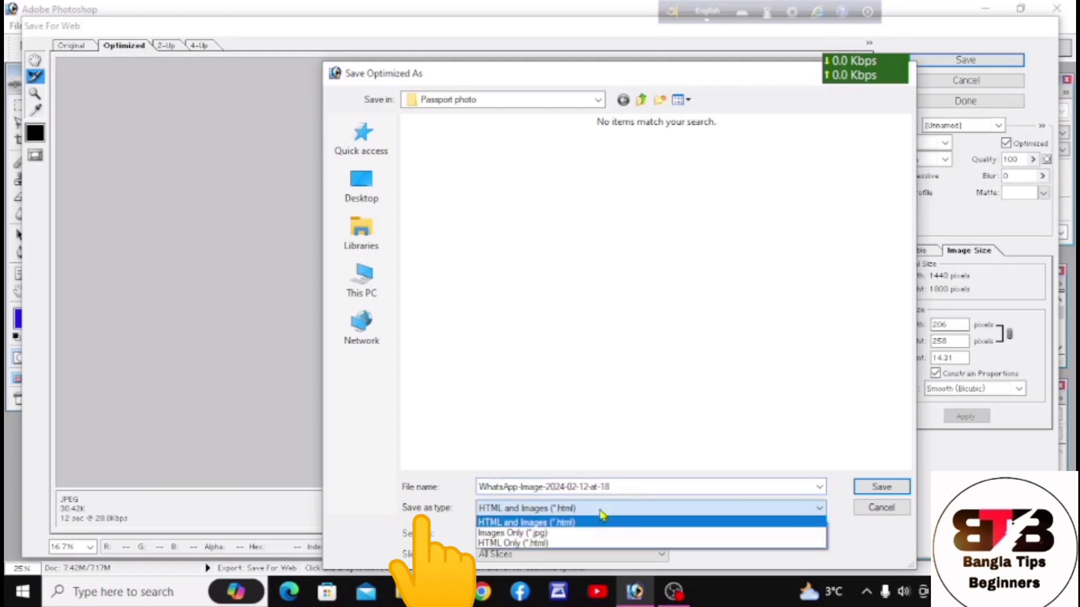
pyautogui.click(526, 533)
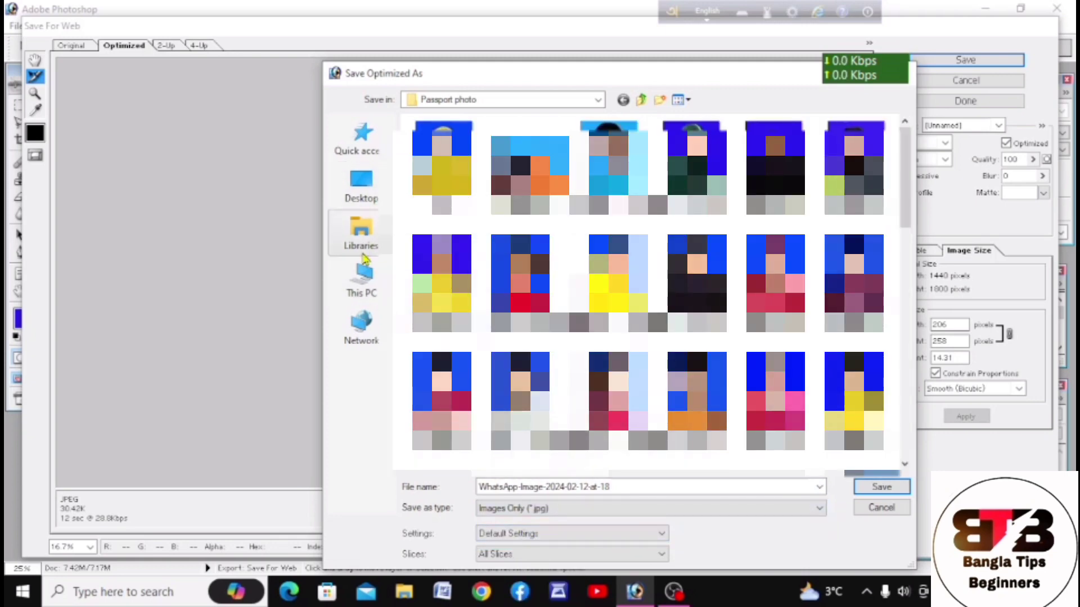
pyautogui.click(370, 282)
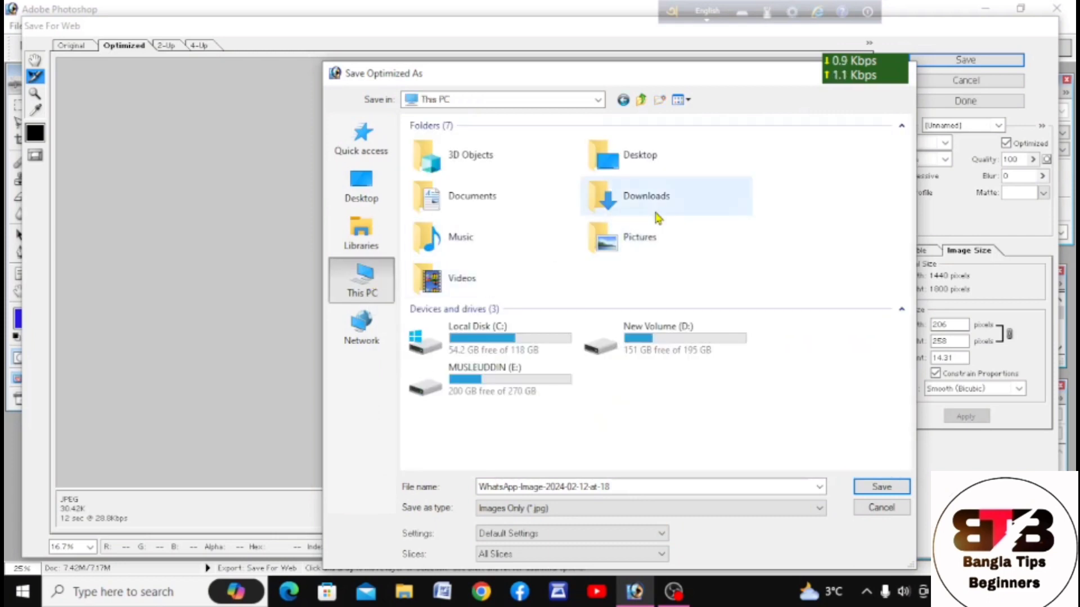
pyautogui.click(632, 241)
pyautogui.doubleClick(633, 242)
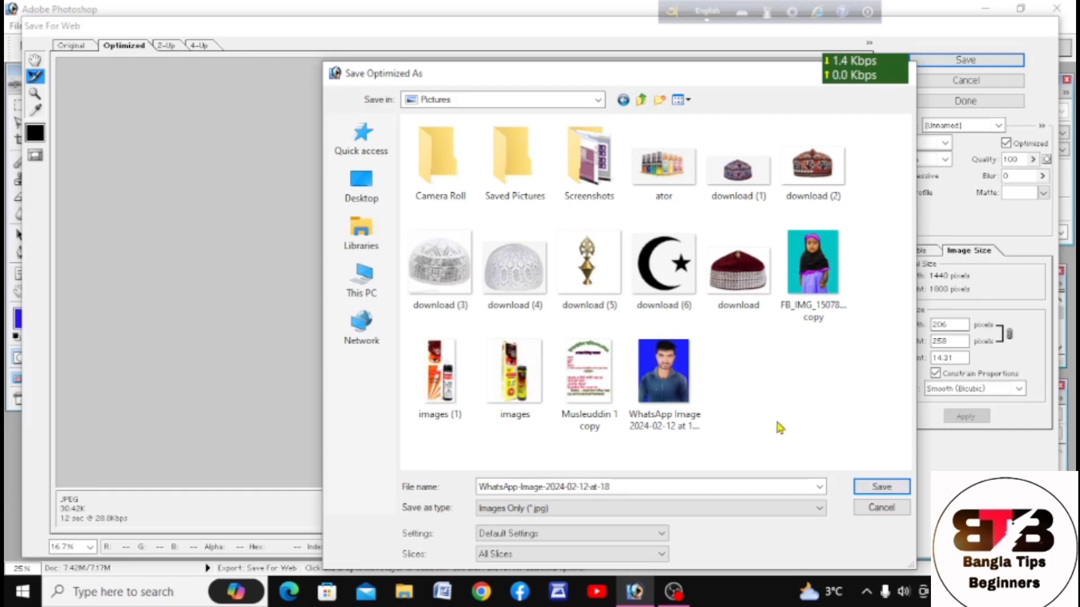
pyautogui.click(882, 487)
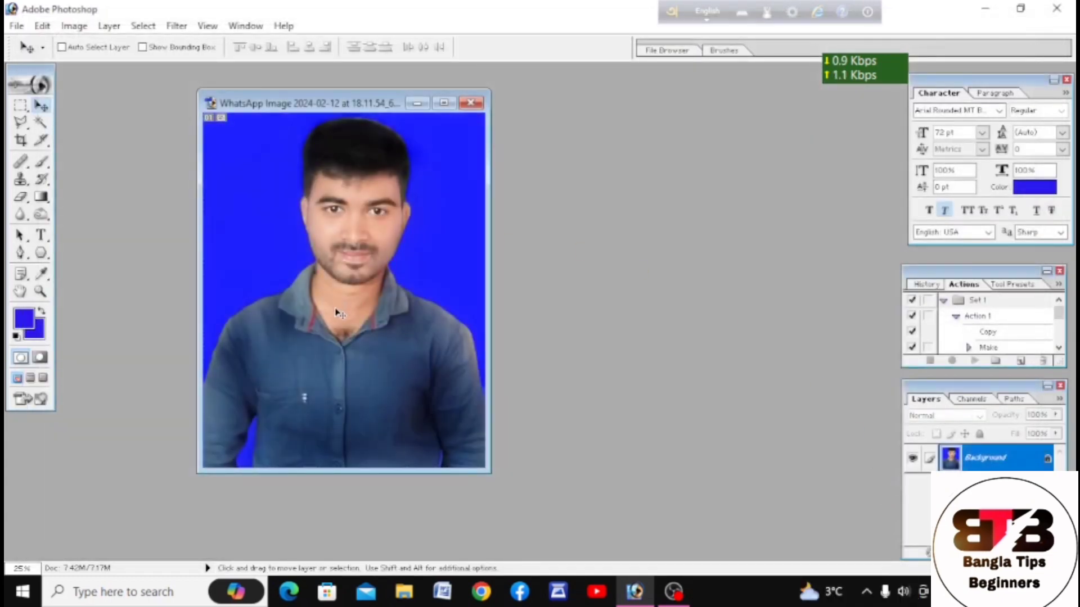
# - Browse for files to open in the Pictures folder and check the file size in the newly saved JPEG's properties
pyautogui.moveTo(333, 110); pyautogui.dragTo(613, 111)
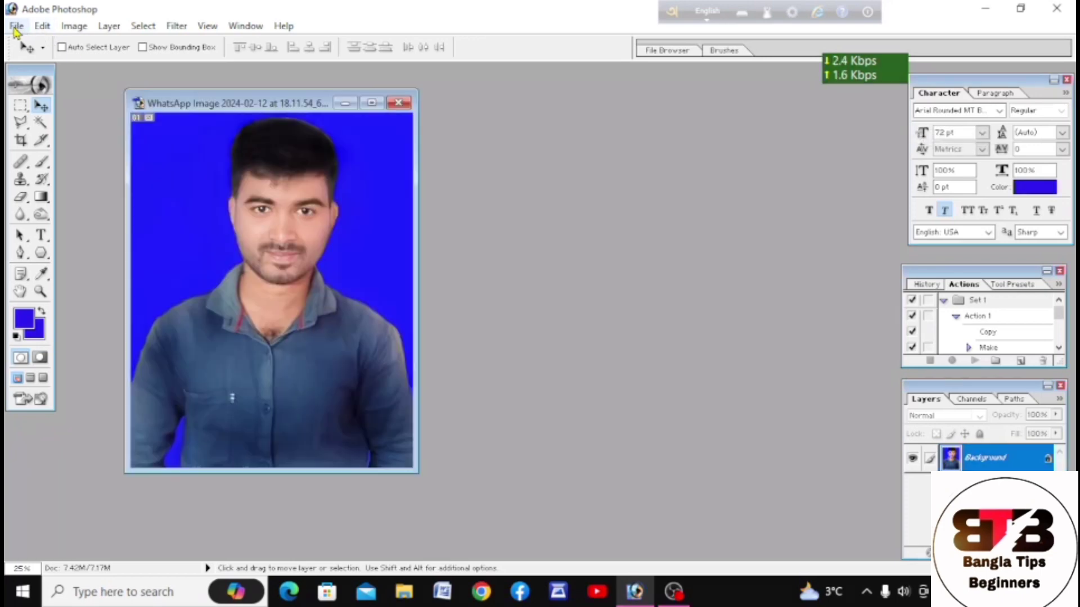
pyautogui.click(16, 26)
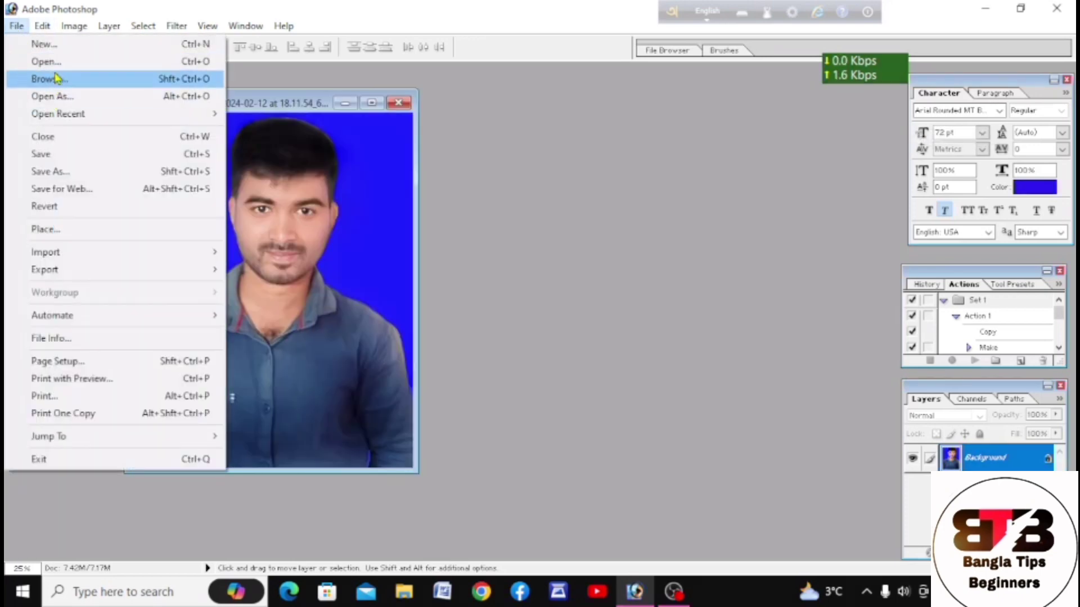
pyautogui.click(45, 61)
pyautogui.scroll(-2, 434, 344)
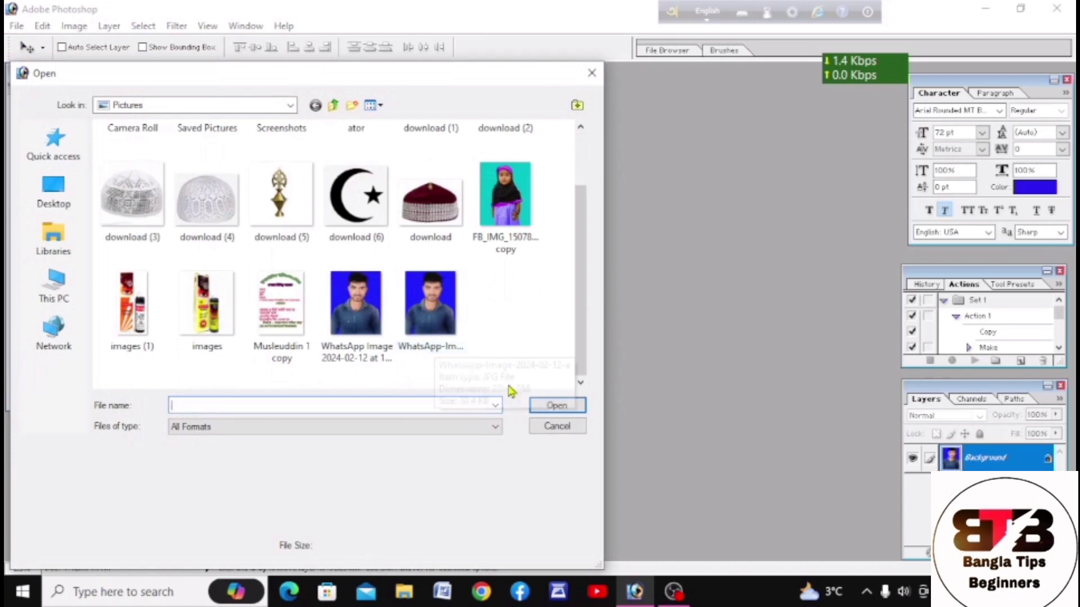
pyautogui.click(450, 324)
pyautogui.rightClick(438, 311)
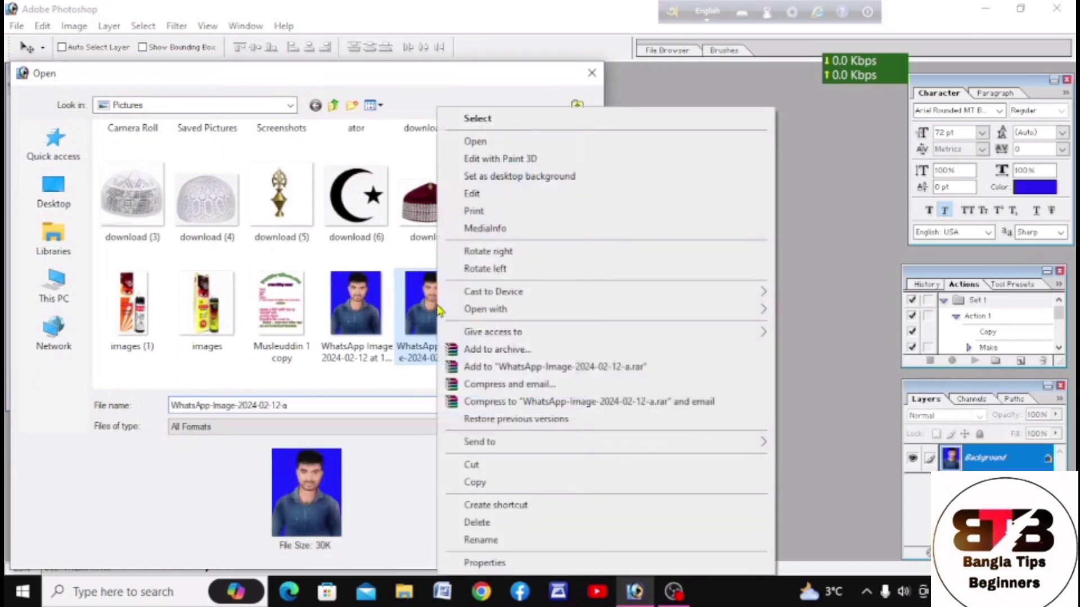
pyautogui.click(491, 564)
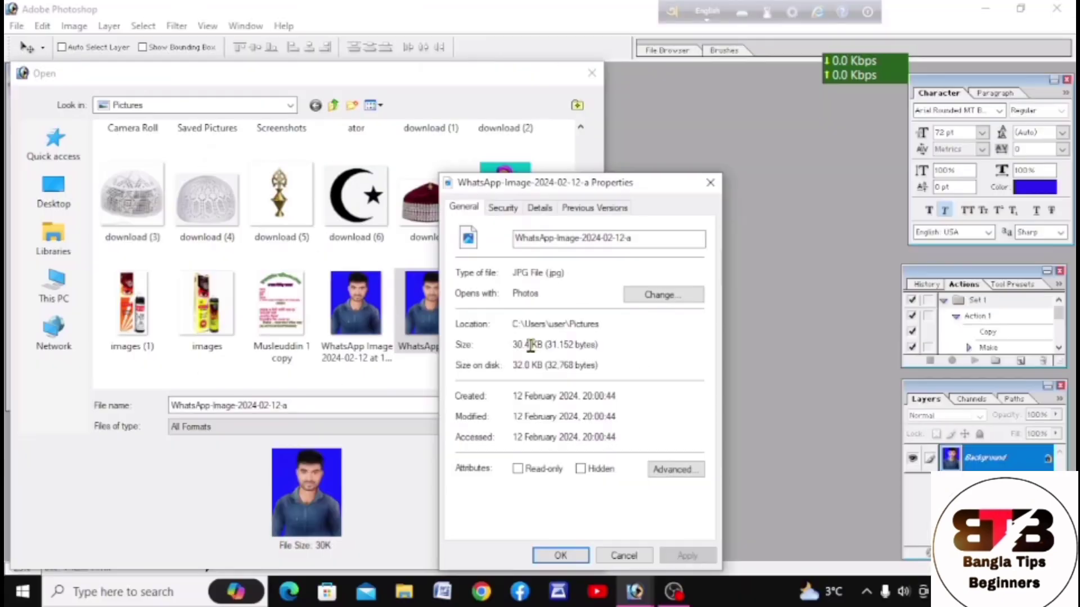
pyautogui.click(711, 182)
# - Check the original photo's file size in its properties for comparison and leave the Open dialog without opening anything
pyautogui.click(351, 310)
pyautogui.rightClick(351, 310)
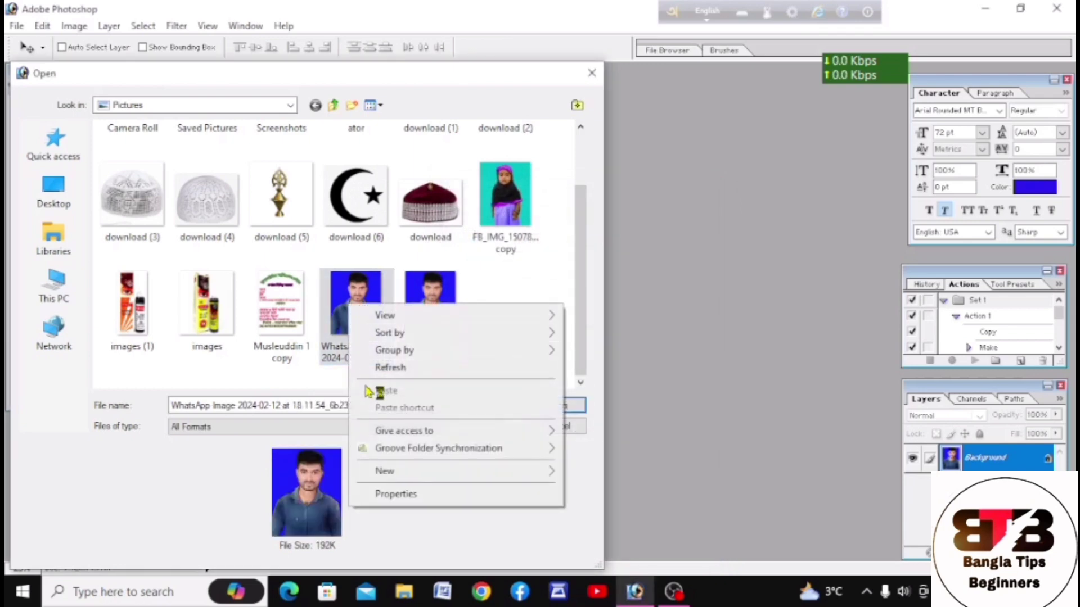
pyautogui.click(393, 495)
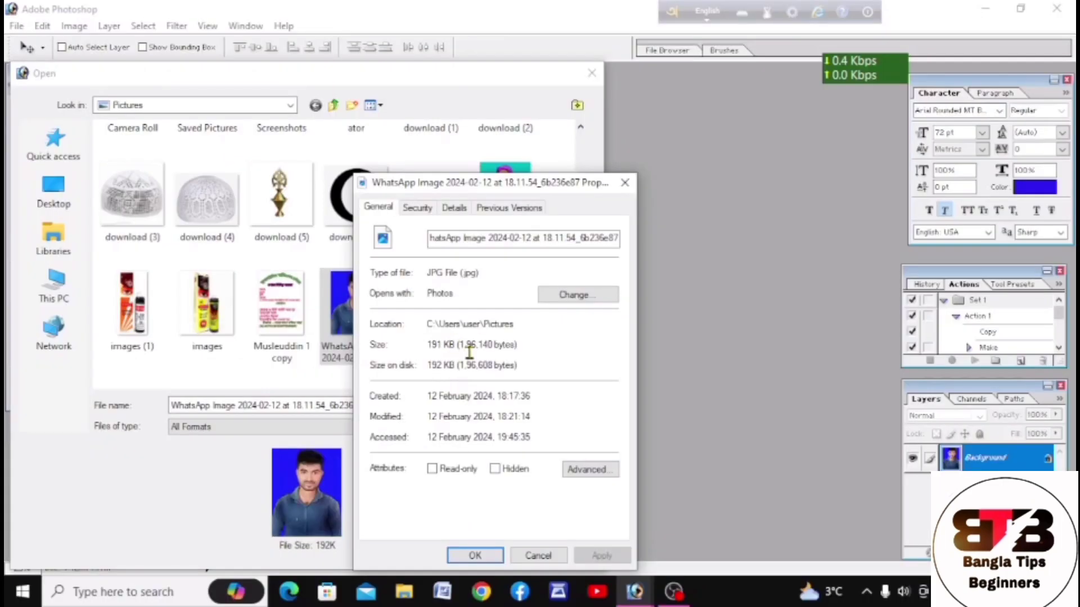
pyautogui.click(624, 183)
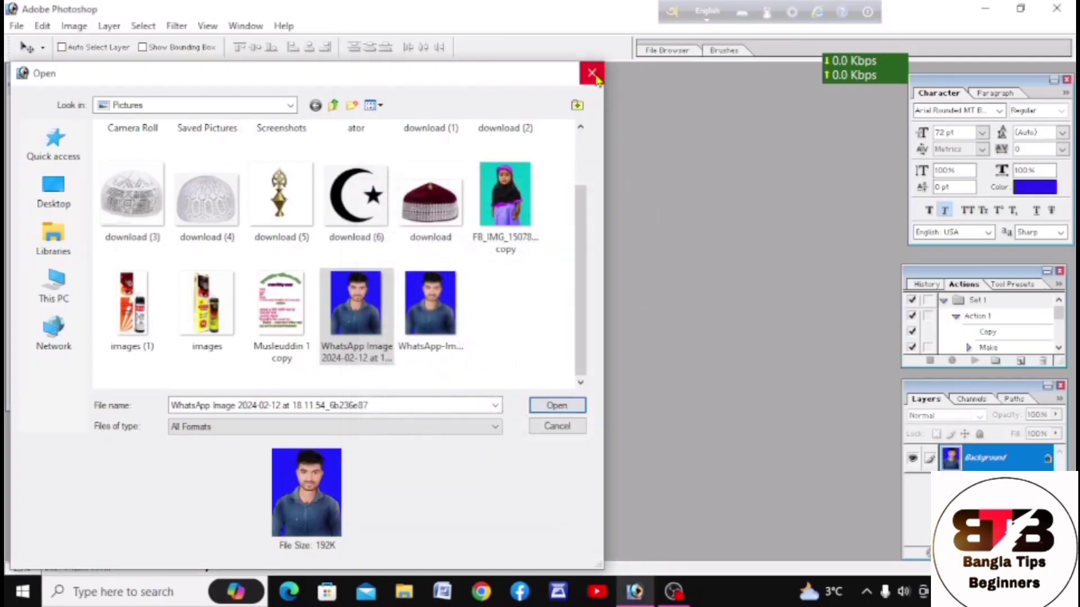
pyautogui.click(595, 77)
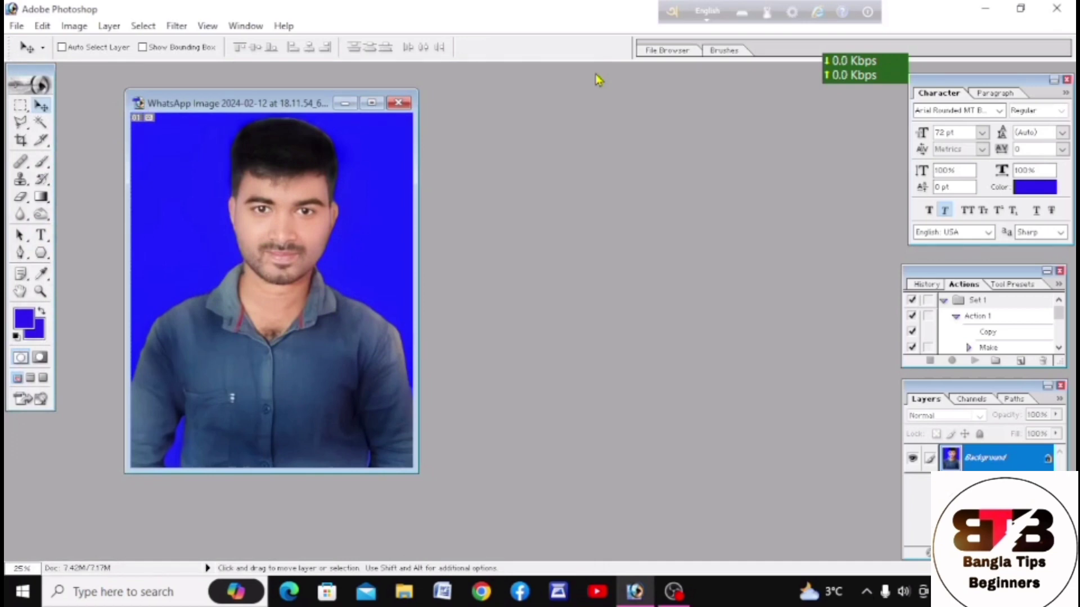
pyautogui.moveTo(301, 107); pyautogui.dragTo(504, 106)
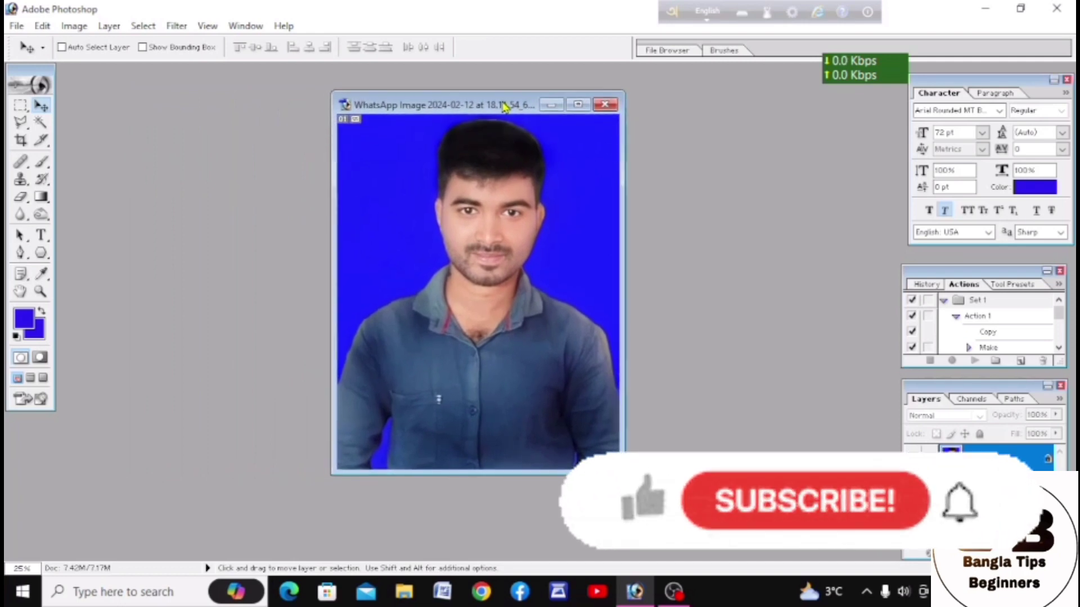
pyautogui.moveTo(504, 107); pyautogui.dragTo(541, 99)
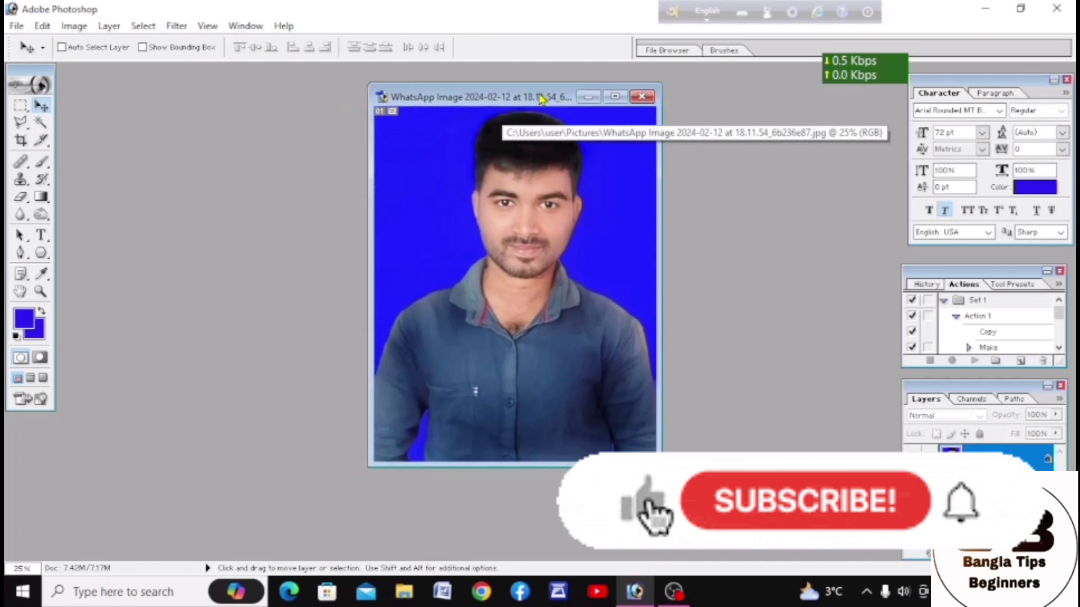